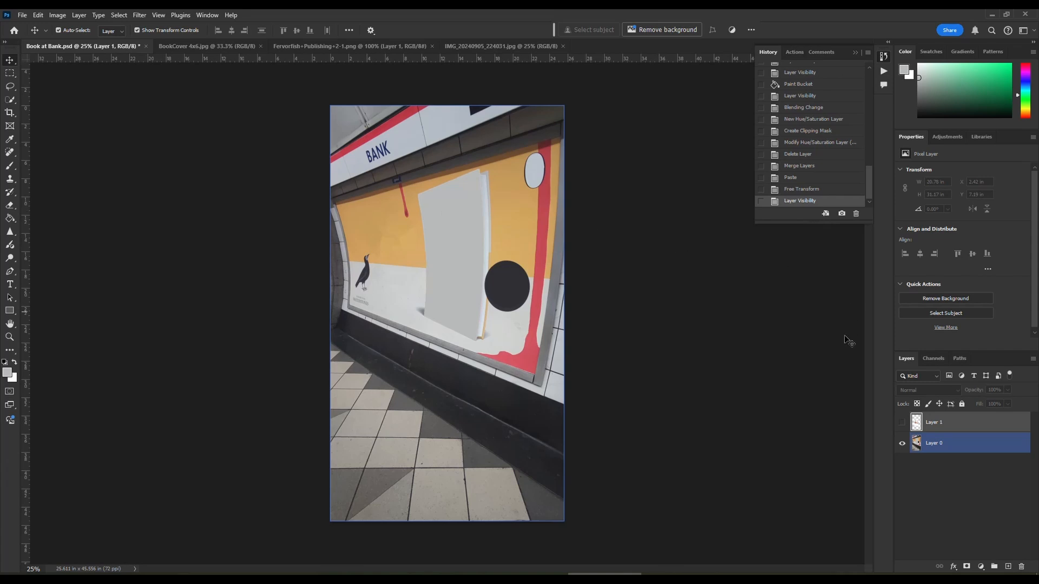
# Show the book cover layer, move it over the blank book on the poster, and scale it down to about 82.56%.
pyautogui.click(902, 423)
pyautogui.click(902, 424)
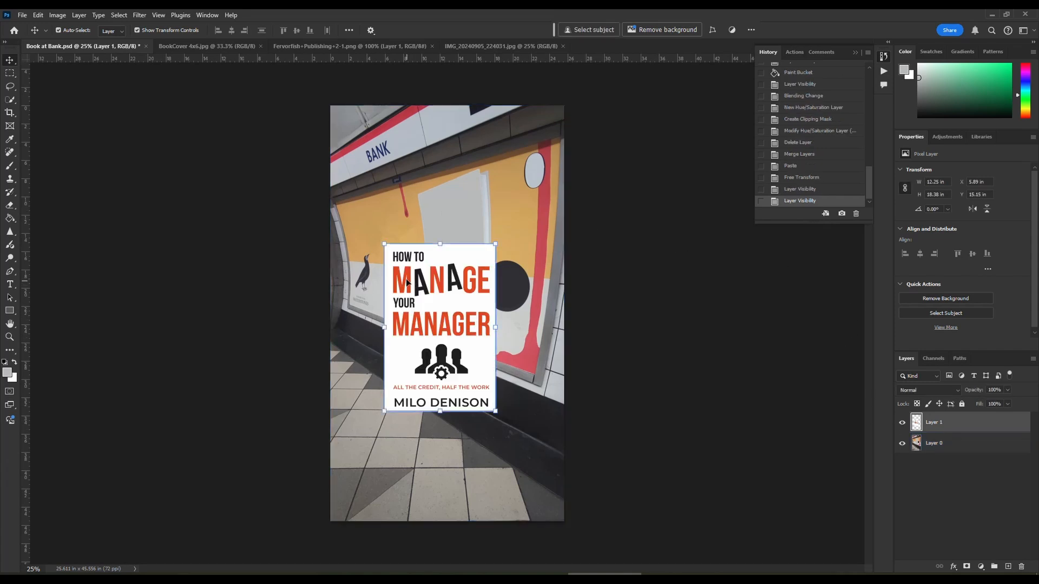
pyautogui.moveTo(424, 314); pyautogui.dragTo(442, 252)
pyautogui.moveTo(515, 178); pyautogui.dragTo(502, 209)
pyautogui.moveTo(469, 284); pyautogui.dragTo(478, 255)
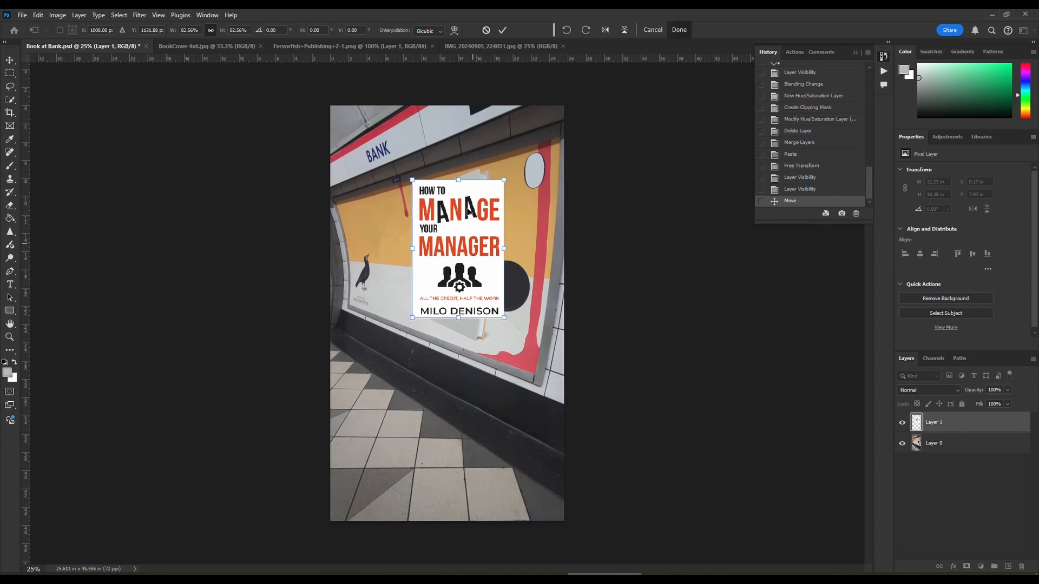
pyautogui.press('Return')
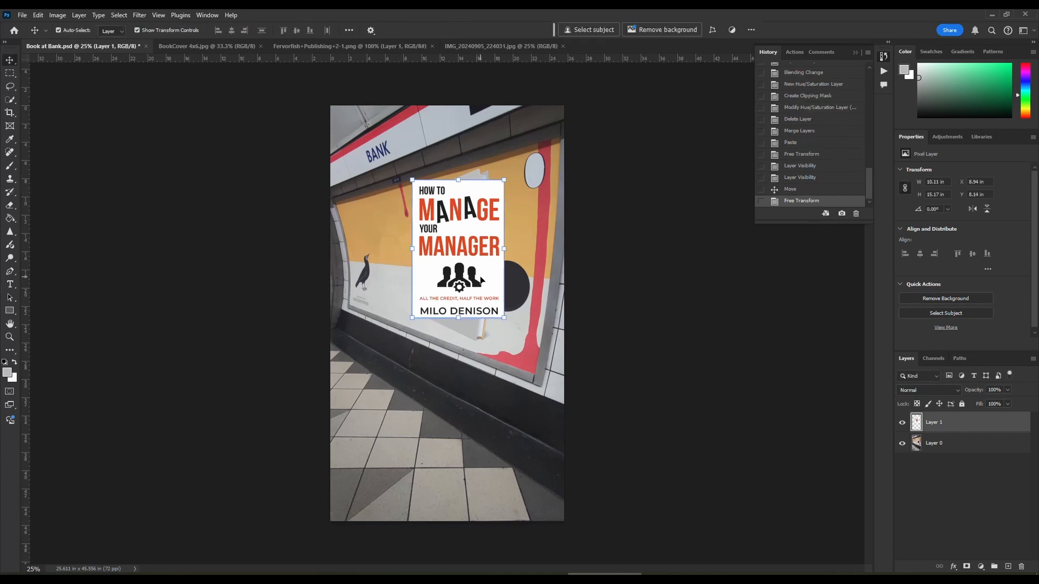
# Reduce the book cover layer's opacity to 70% and convert the layer to a smart object.
pyautogui.click(1007, 390)
pyautogui.click(1008, 401)
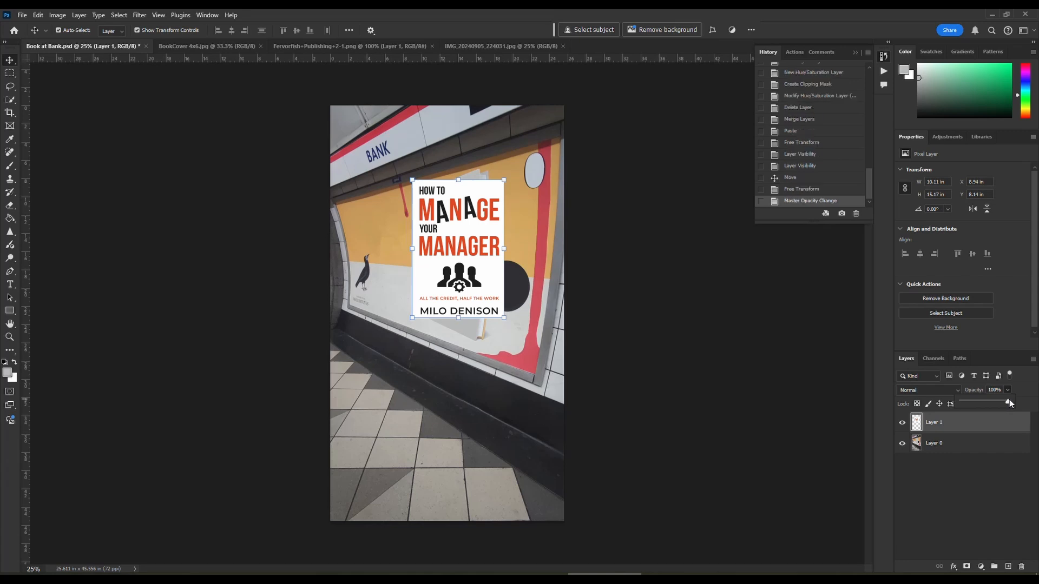
pyautogui.moveTo(995, 400); pyautogui.dragTo(995, 401)
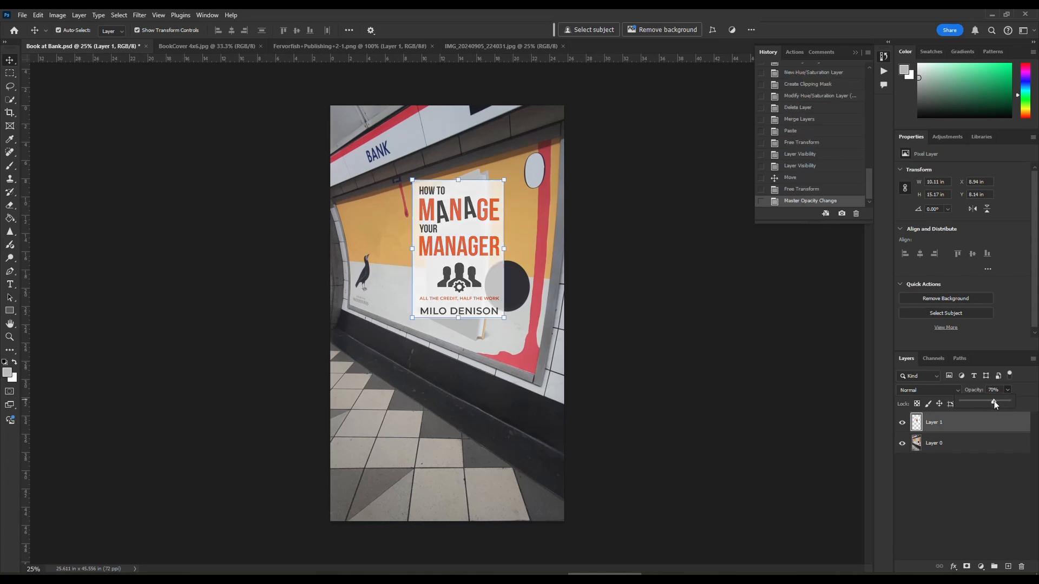
pyautogui.click(505, 340)
pyautogui.click(465, 292)
pyautogui.rightClick(956, 424)
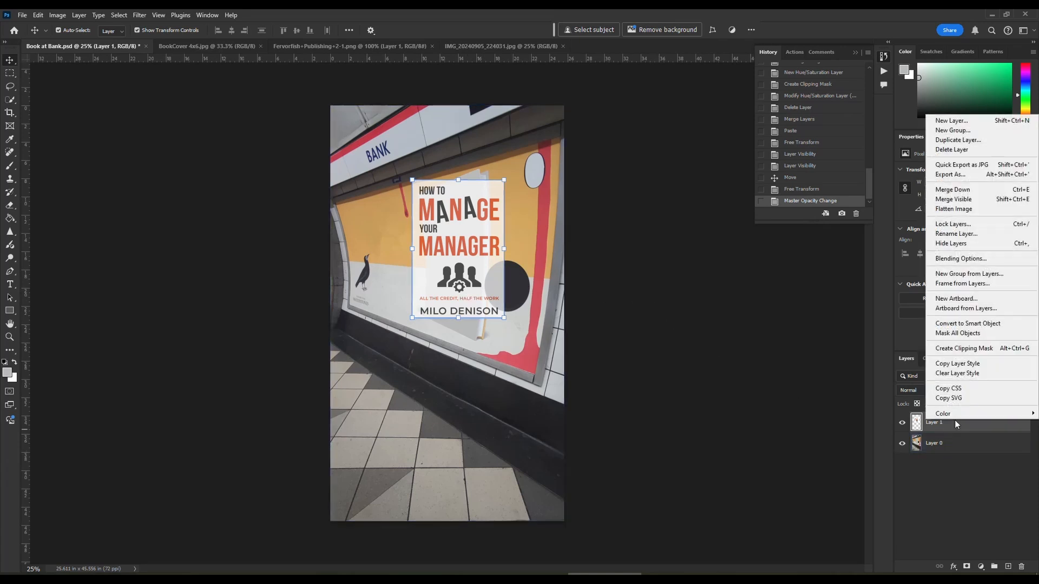
pyautogui.click(966, 324)
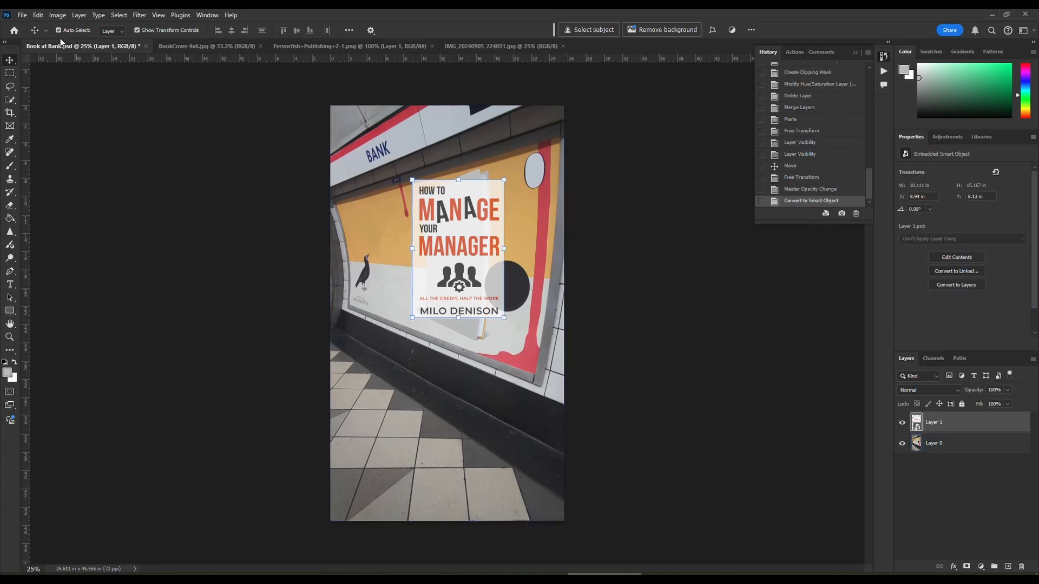
# Start a Custom warp on the book cover and pull its four corners onto the corners of the blank book.
pyautogui.click(39, 15)
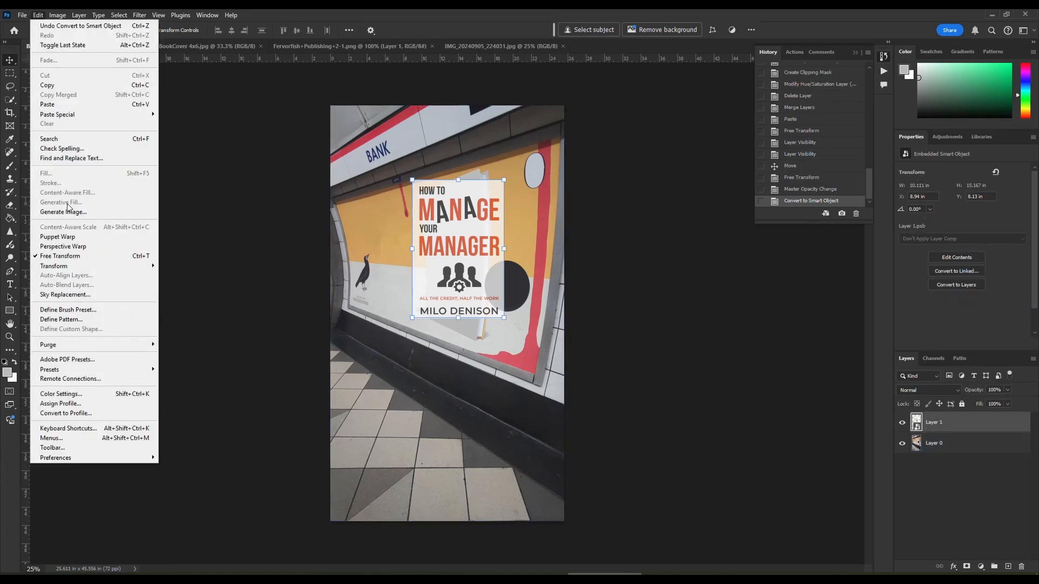
pyautogui.click(94, 258)
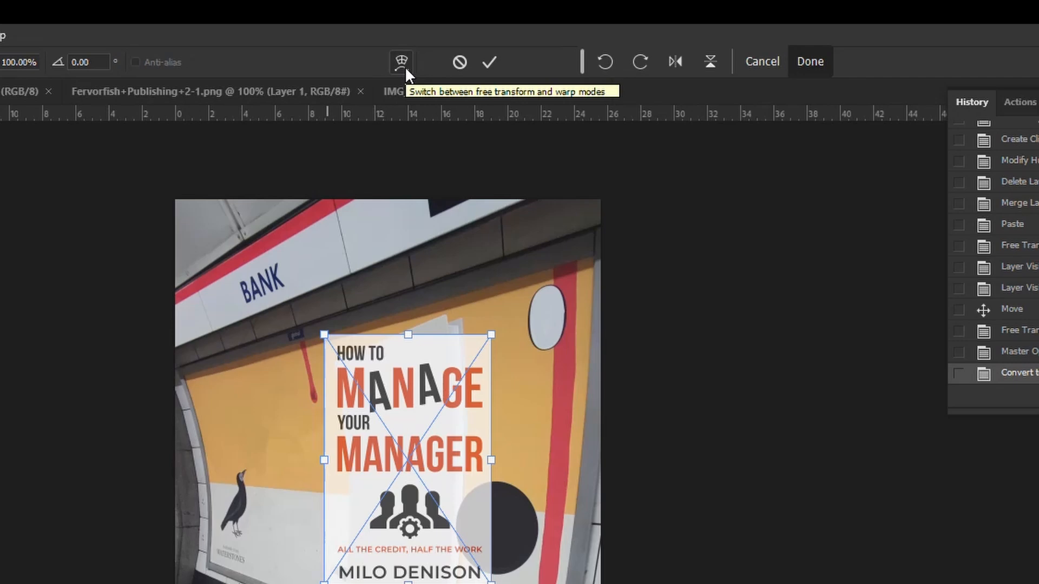
pyautogui.click(403, 63)
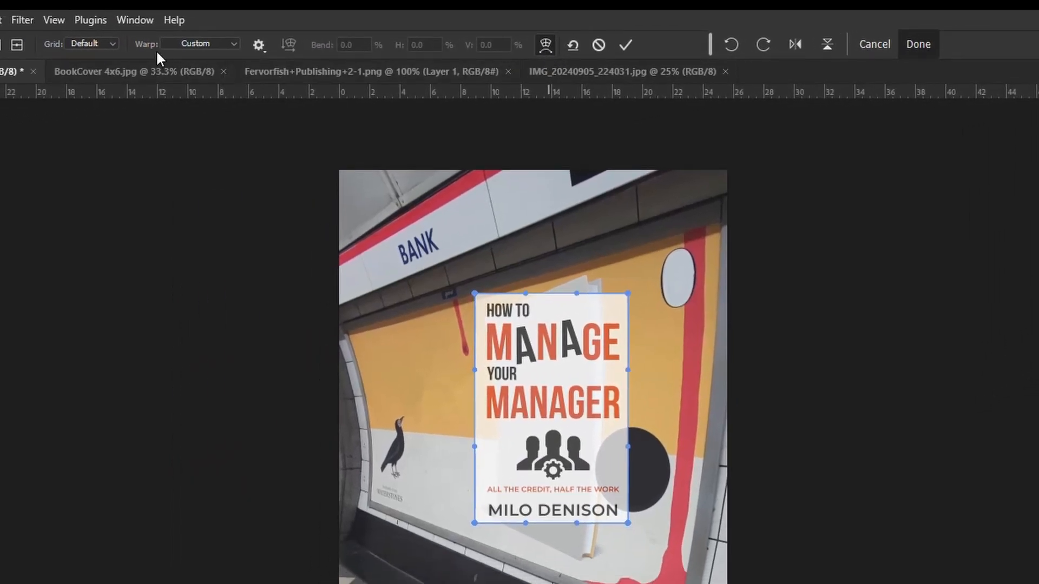
pyautogui.click(177, 41)
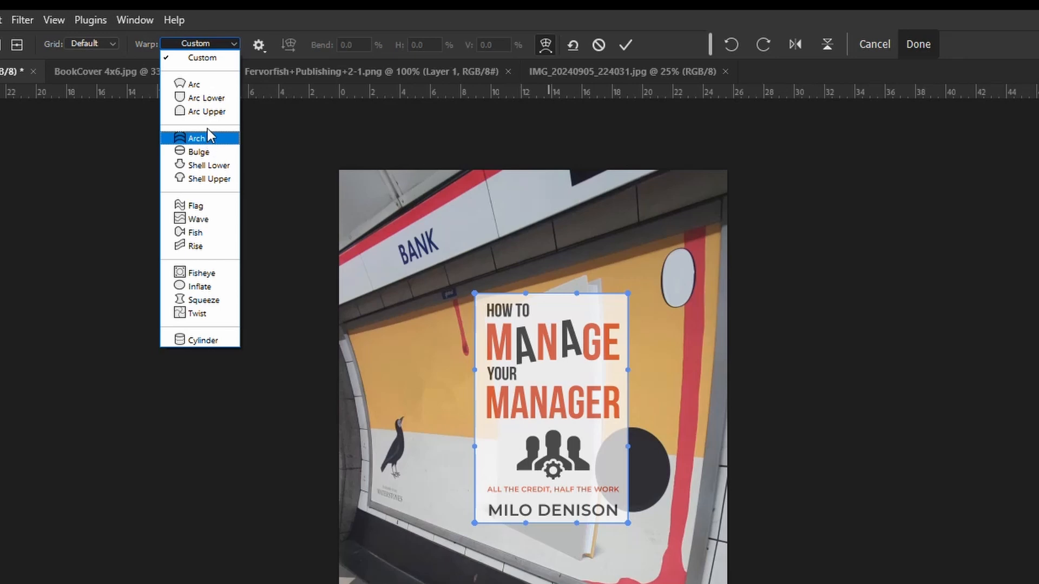
pyautogui.click(192, 60)
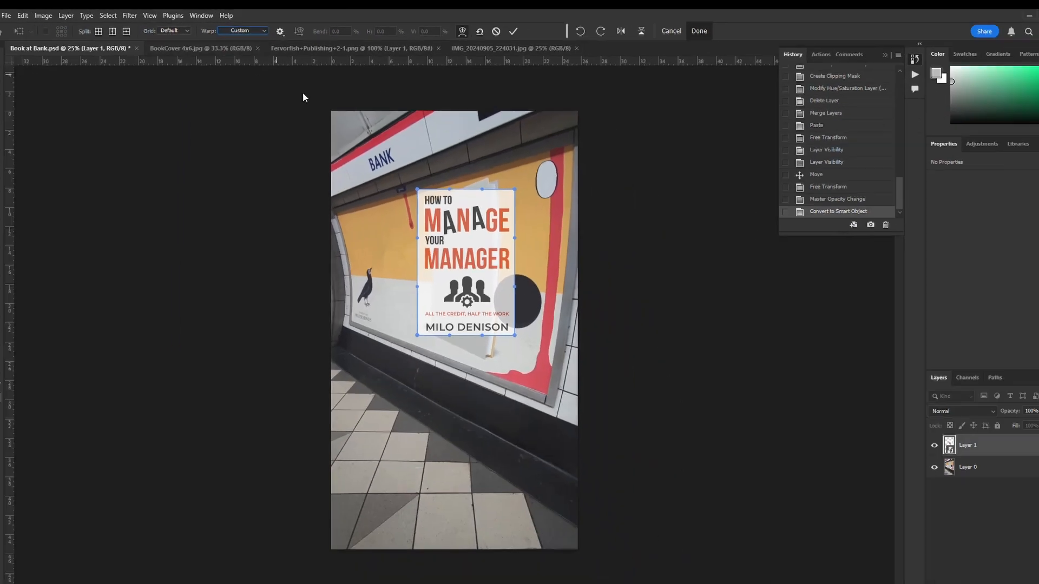
pyautogui.hotkey('ctrl', '=')
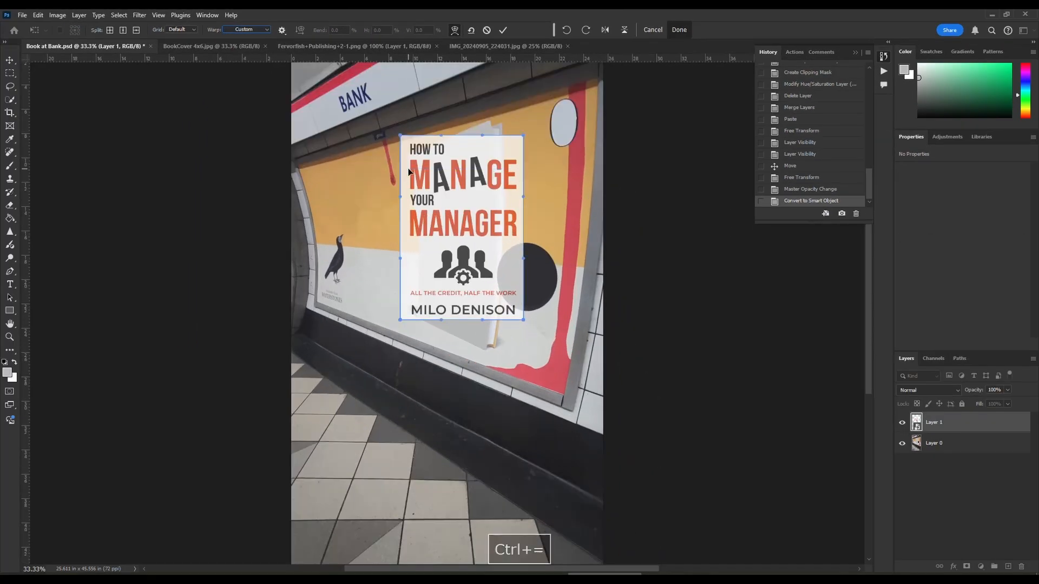
pyautogui.hotkey('ctrl', '=')
pyautogui.moveTo(408, 168); pyautogui.dragTo(407, 326)
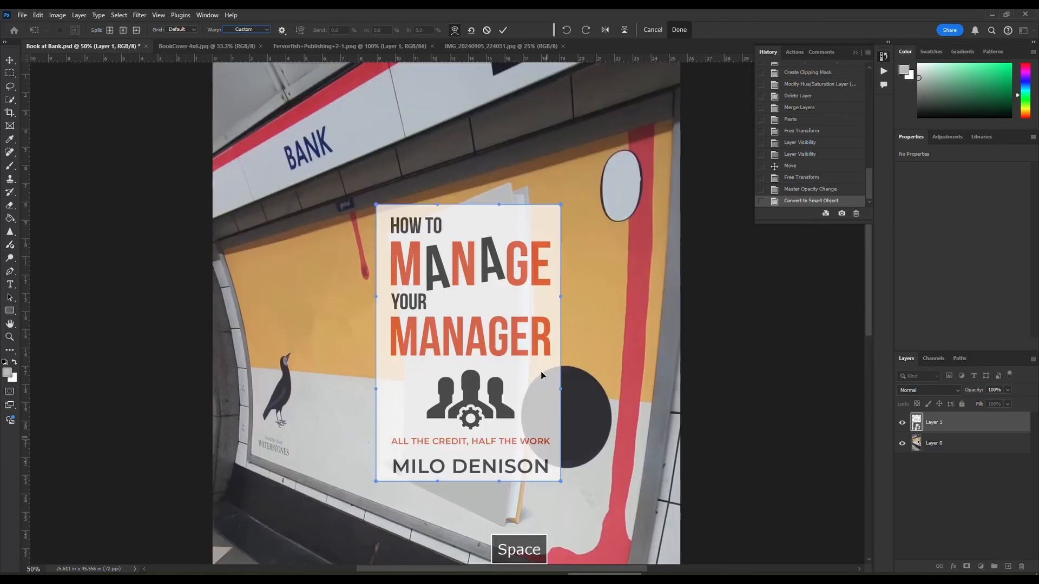
pyautogui.moveTo(559, 205); pyautogui.dragTo(510, 187)
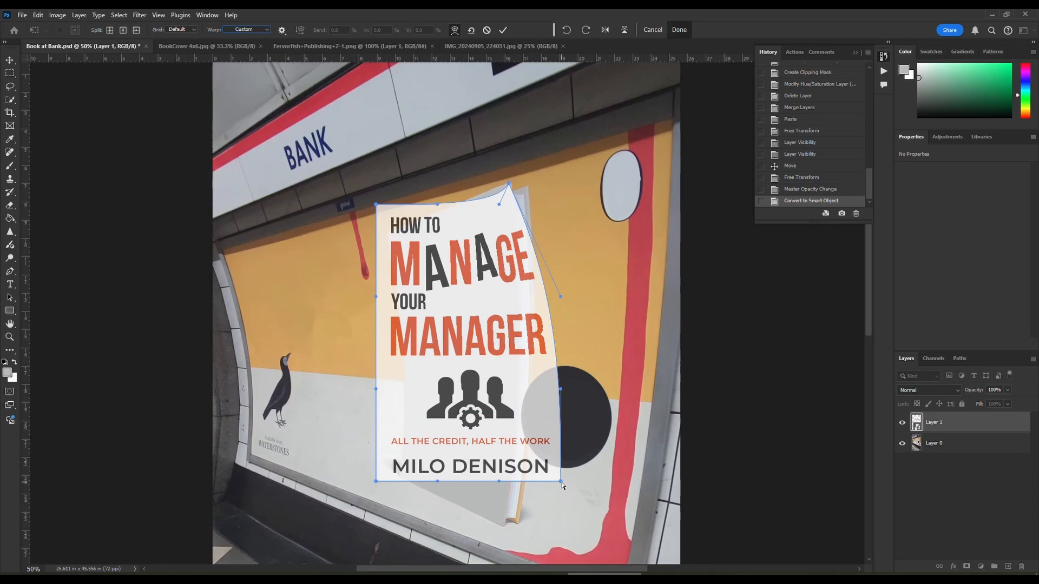
pyautogui.moveTo(561, 481); pyautogui.dragTo(505, 529)
pyautogui.moveTo(376, 481); pyautogui.dragTo(401, 479)
pyautogui.moveTo(376, 204); pyautogui.dragTo(389, 235)
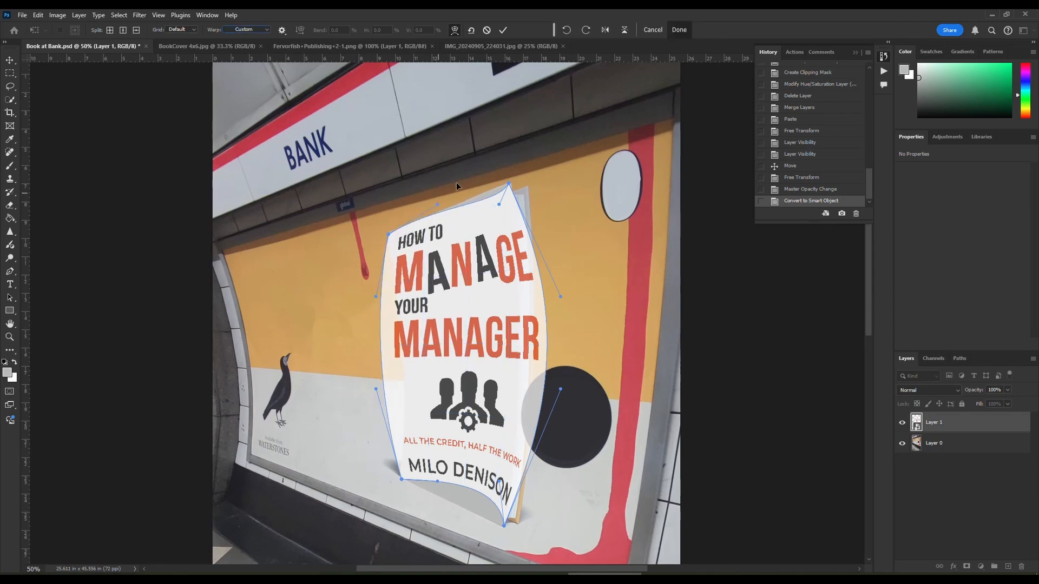
pyautogui.moveTo(509, 185); pyautogui.dragTo(510, 186)
# Adjust the warp handles so the cover's edges follow the blank book's curved edges, and apply the warp.
pyautogui.moveTo(562, 298); pyautogui.dragTo(519, 288)
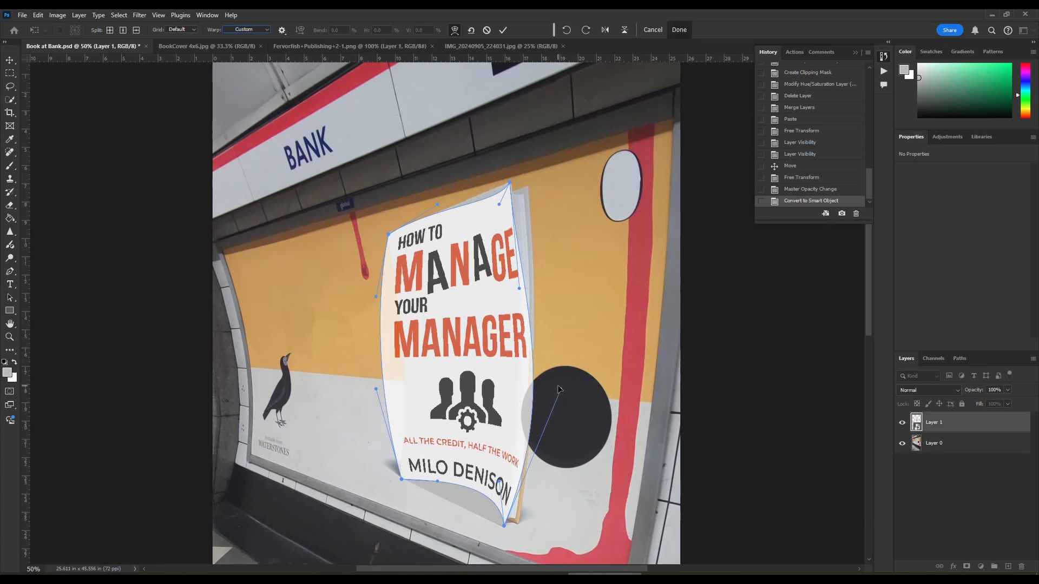
pyautogui.moveTo(560, 389); pyautogui.dragTo(522, 387)
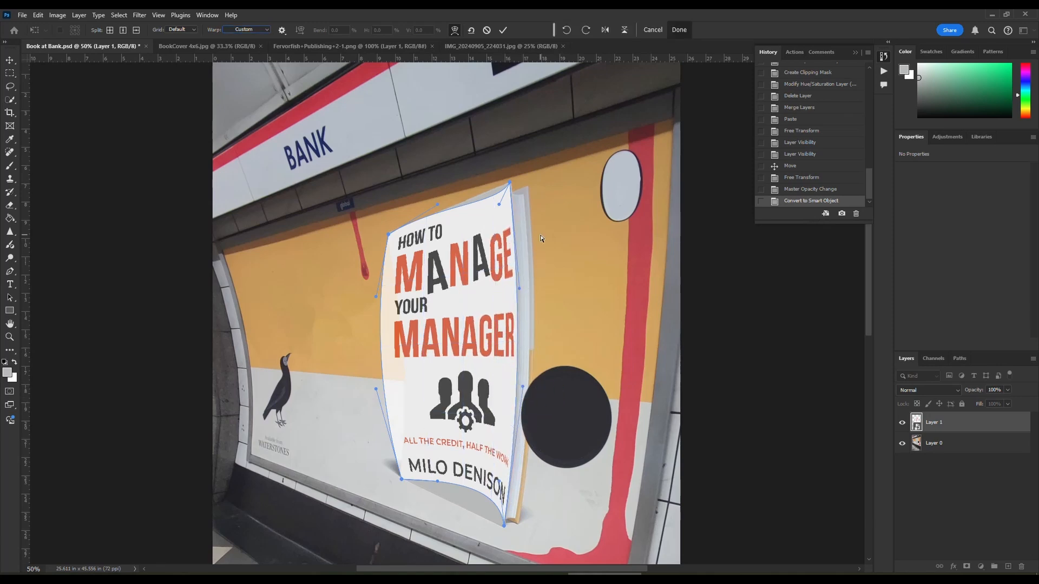
pyautogui.moveTo(516, 286); pyautogui.dragTo(523, 291)
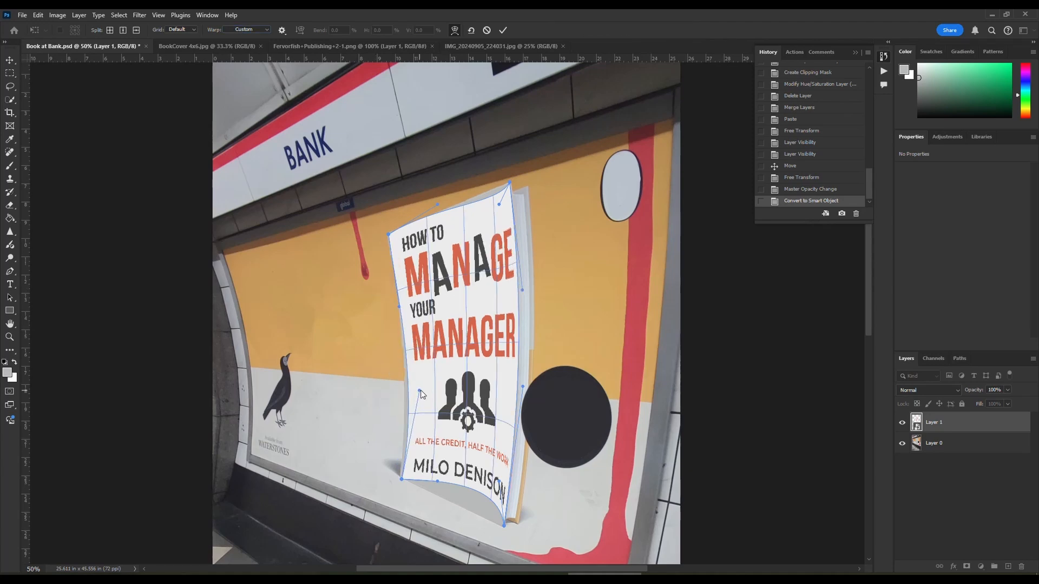
pyautogui.moveTo(423, 394); pyautogui.dragTo(412, 394)
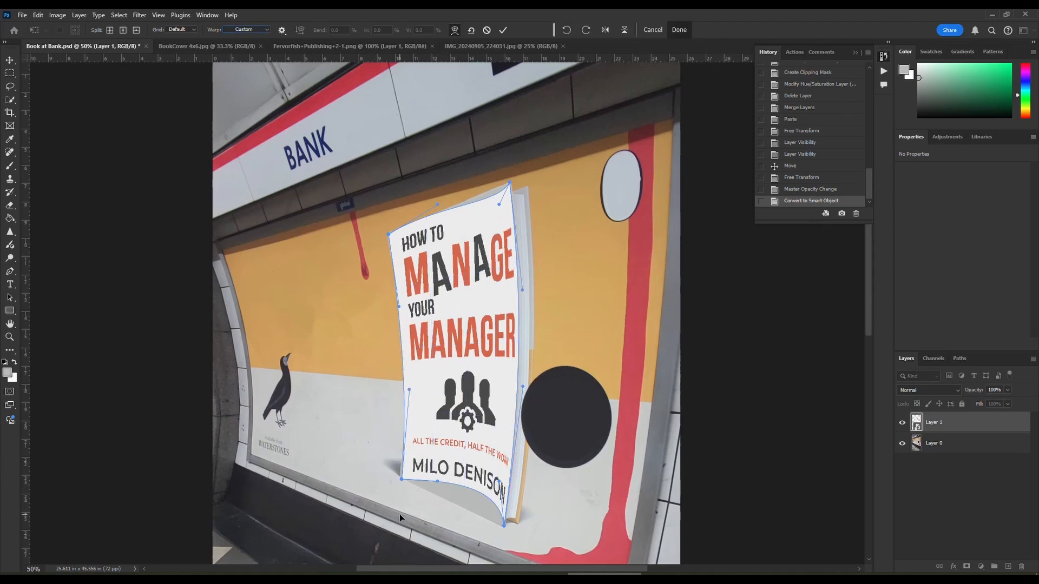
pyautogui.moveTo(389, 235); pyautogui.dragTo(387, 233)
pyautogui.moveTo(397, 307); pyautogui.dragTo(403, 306)
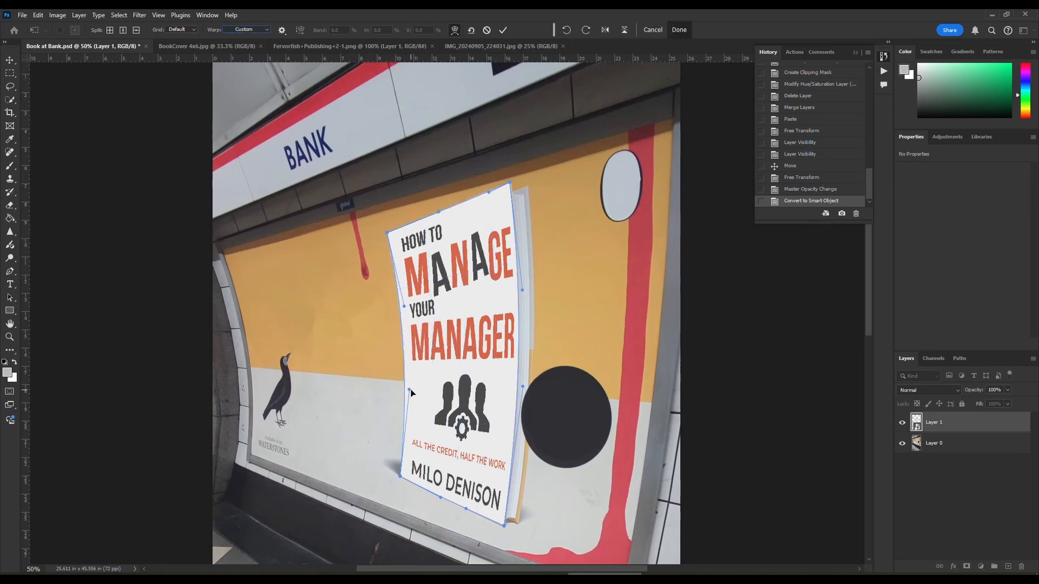
pyautogui.moveTo(409, 390); pyautogui.dragTo(410, 387)
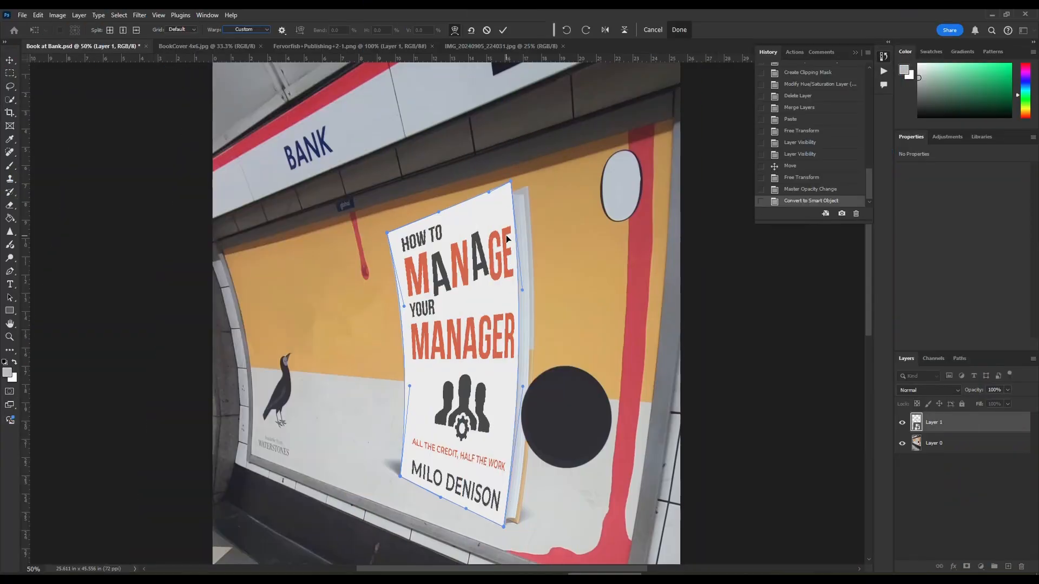
pyautogui.hotkey('ctrl', '-')
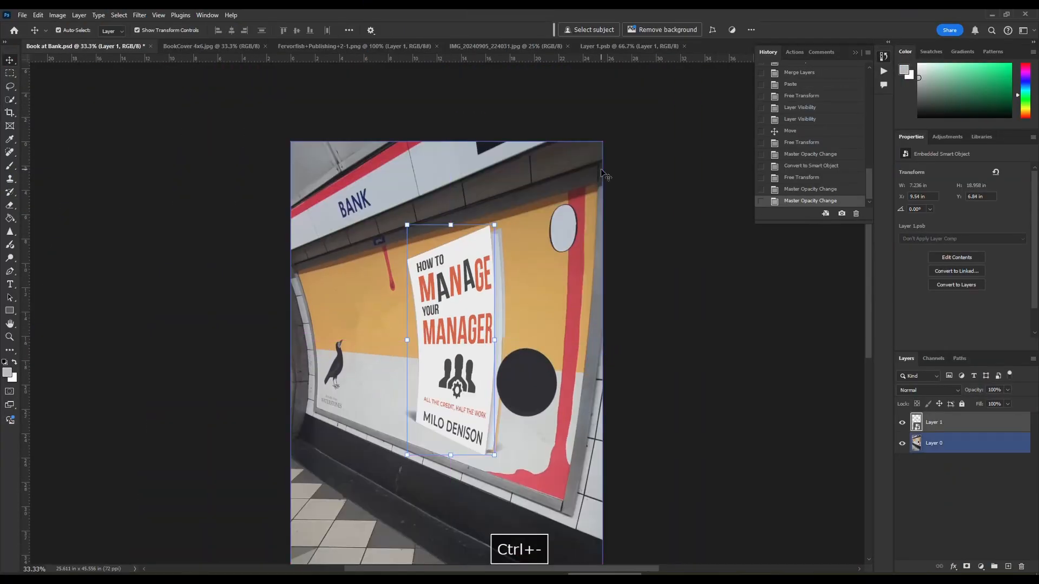
# Collapse the History list and convert the cover smart object back to a regular layer, retaining its transforms.
pyautogui.click(855, 52)
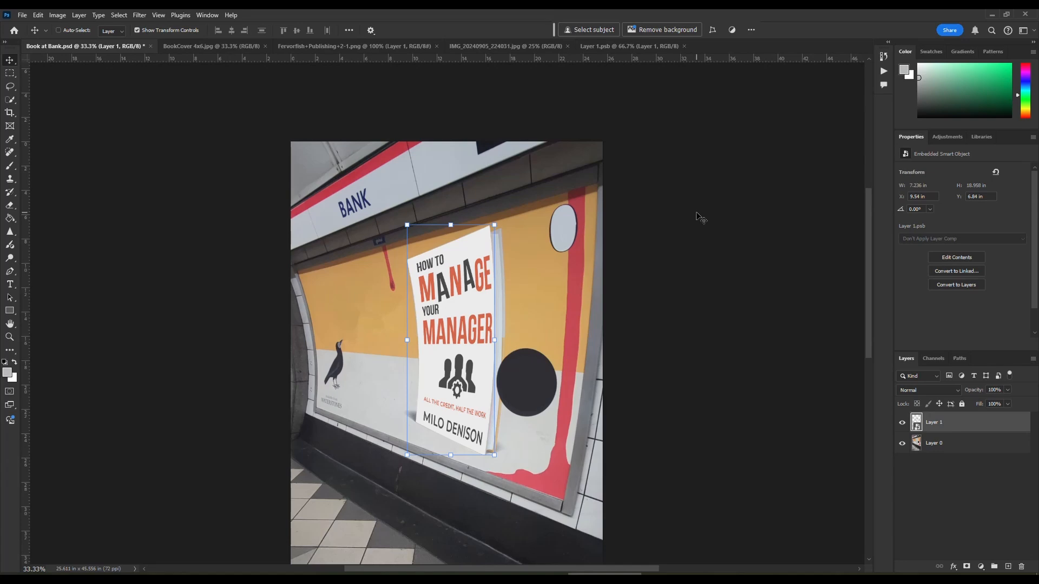
pyautogui.hotkey('ctrl', '=')
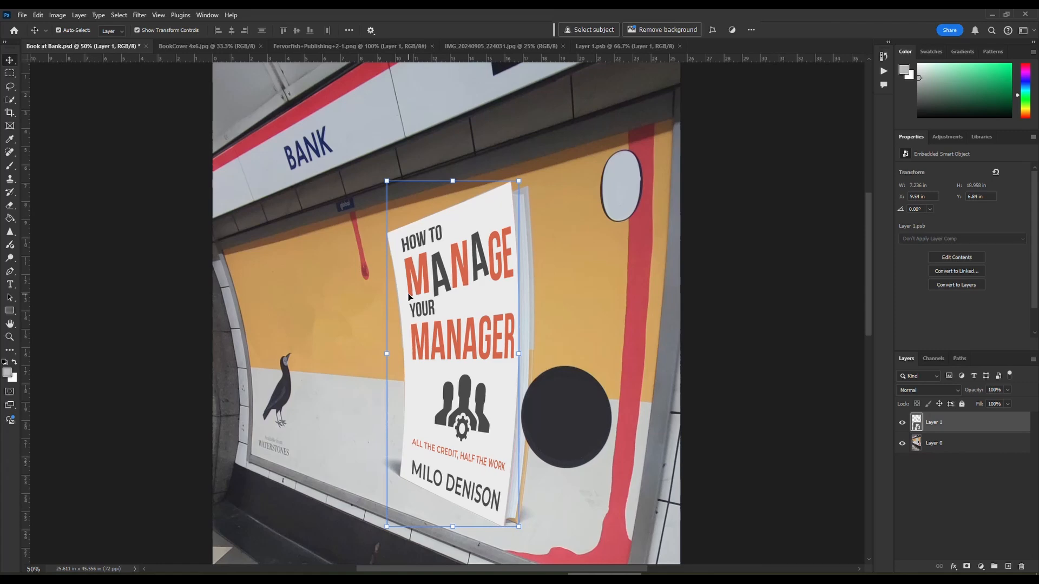
pyautogui.rightClick(919, 426)
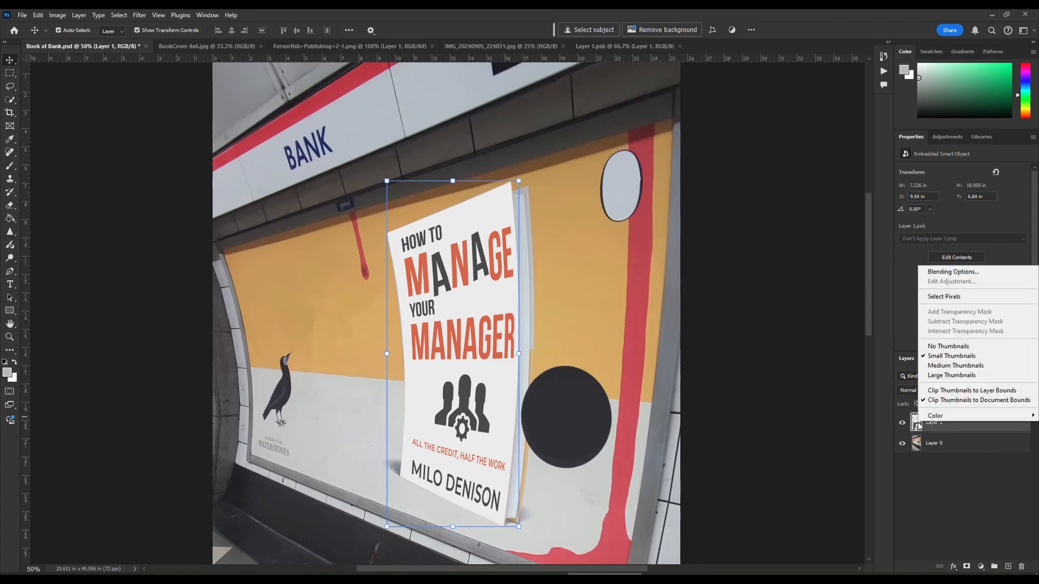
pyautogui.press('Escape')
pyautogui.rightClick(970, 425)
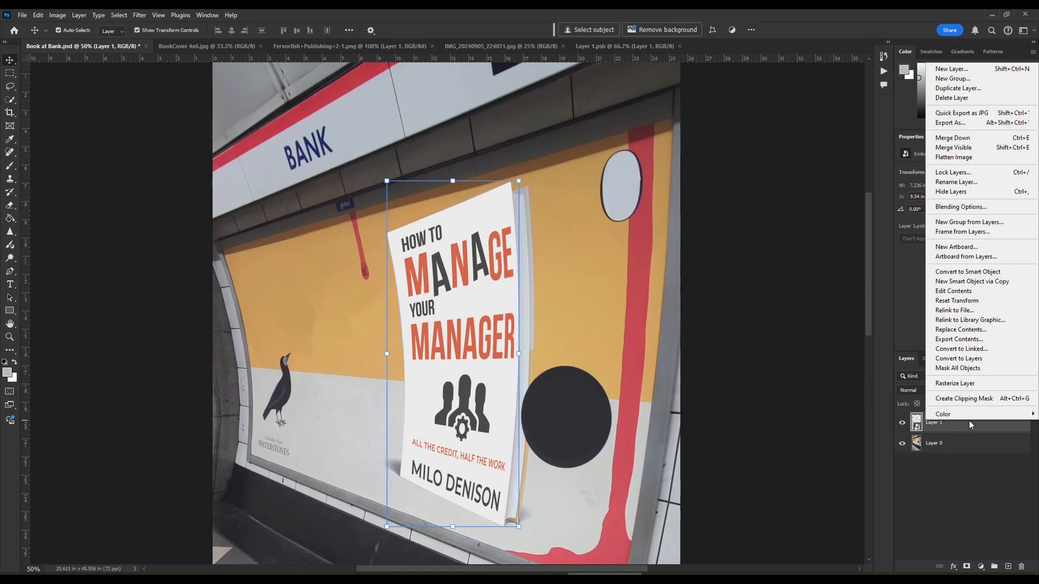
pyautogui.click(972, 360)
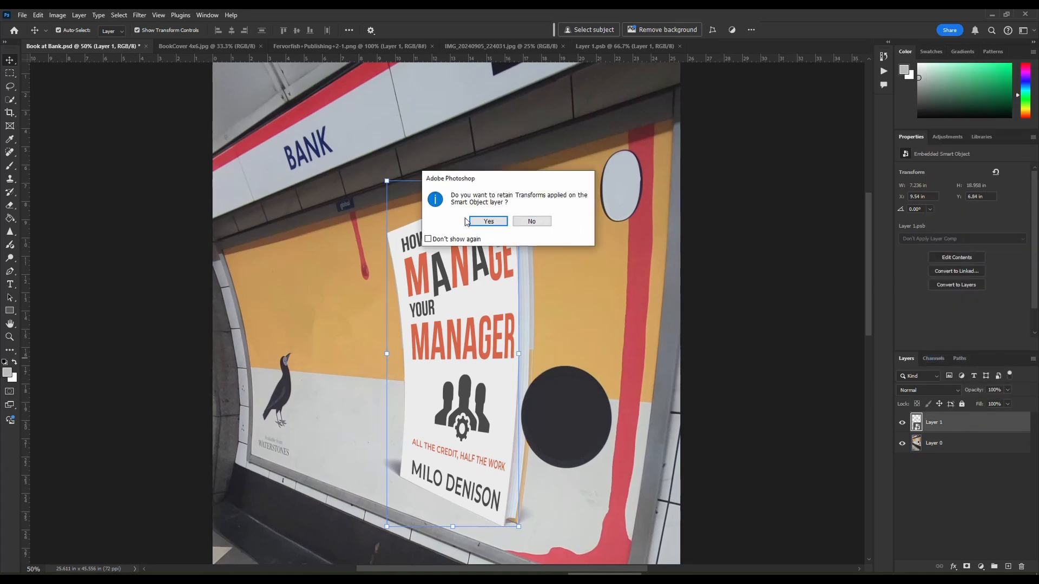
pyautogui.click(489, 222)
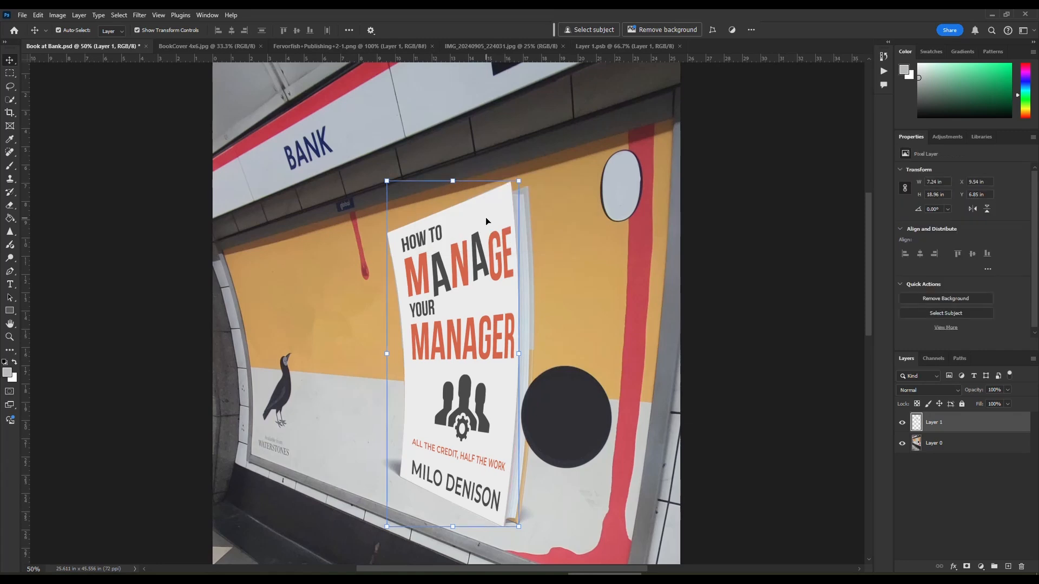
# Set the book cover layer's blending mode to Hard Light, check the blend, and reselect the cover layer.
pyautogui.click(929, 390)
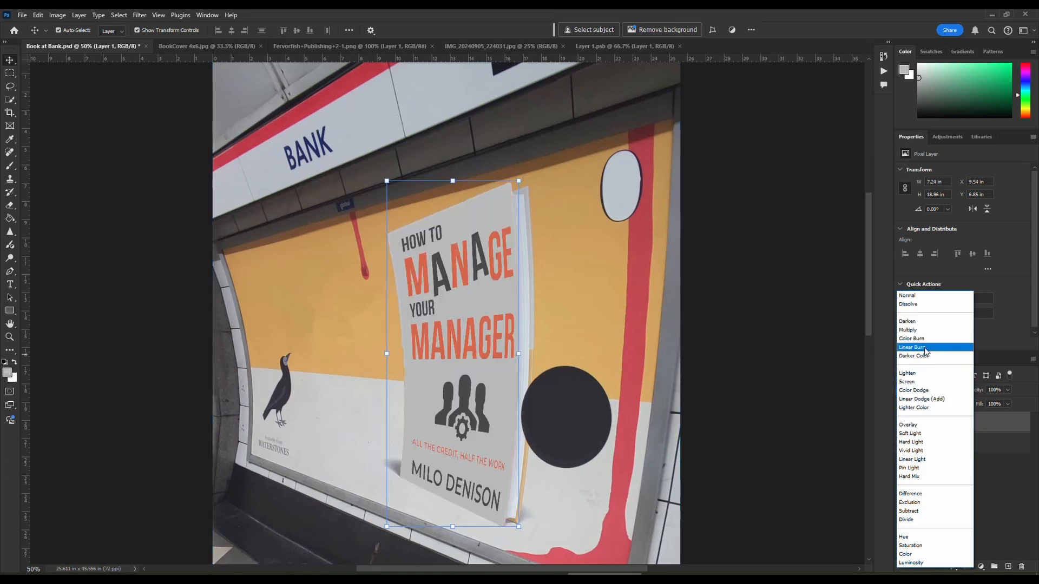
pyautogui.click(933, 444)
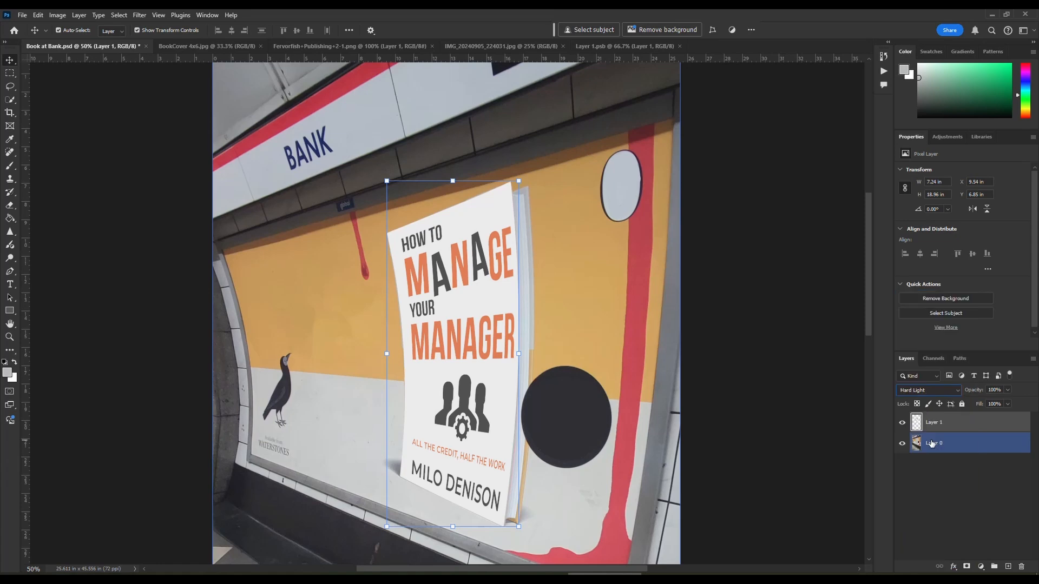
pyautogui.hotkey('ctrl', '-')
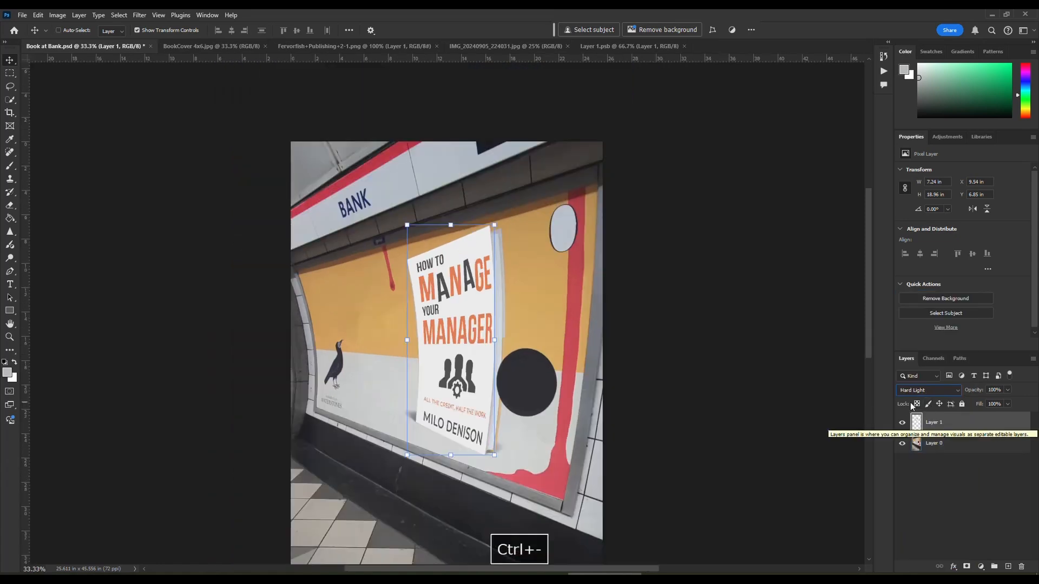
pyautogui.click(714, 343)
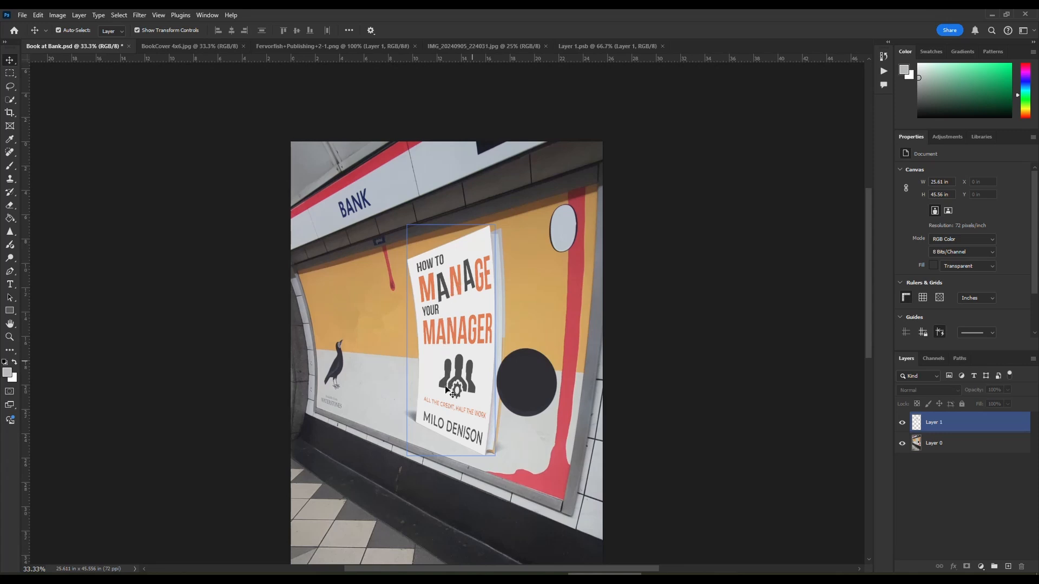
pyautogui.click(363, 345)
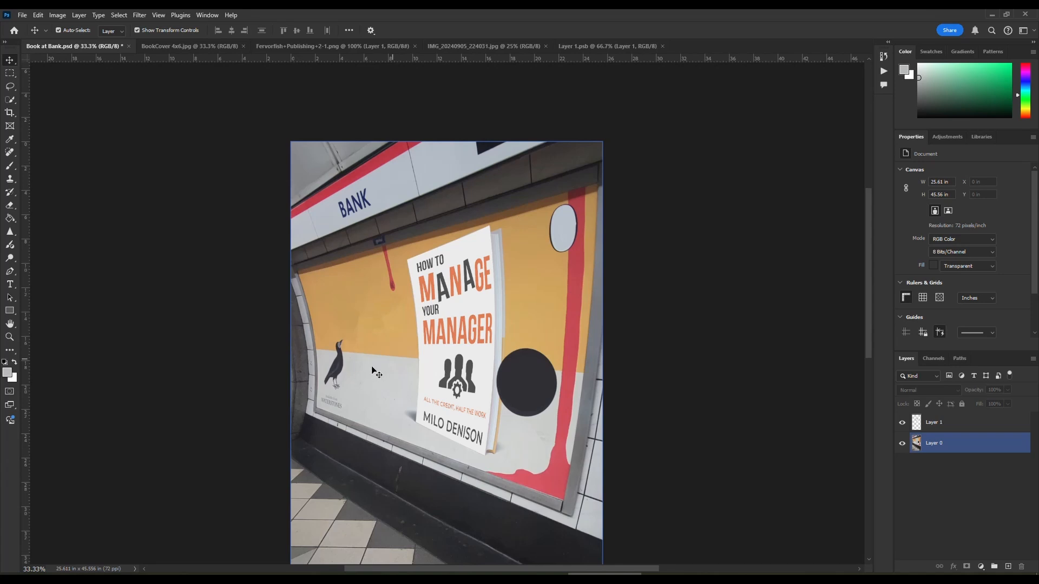
pyautogui.click(961, 422)
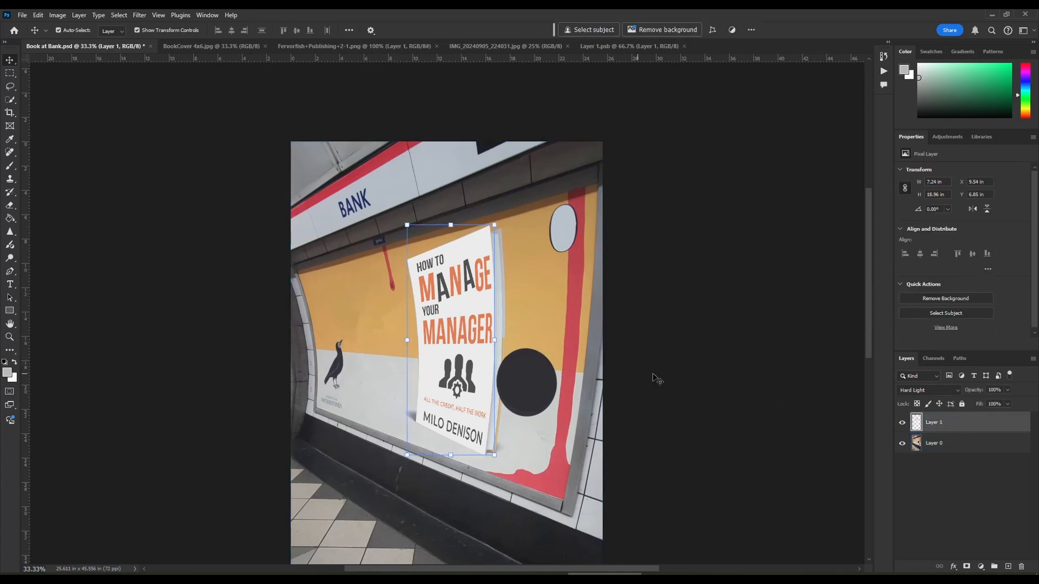
# Add a Hue/Saturation adjustment above the book cover layer and clip it so it affects only the cover.
pyautogui.click(941, 139)
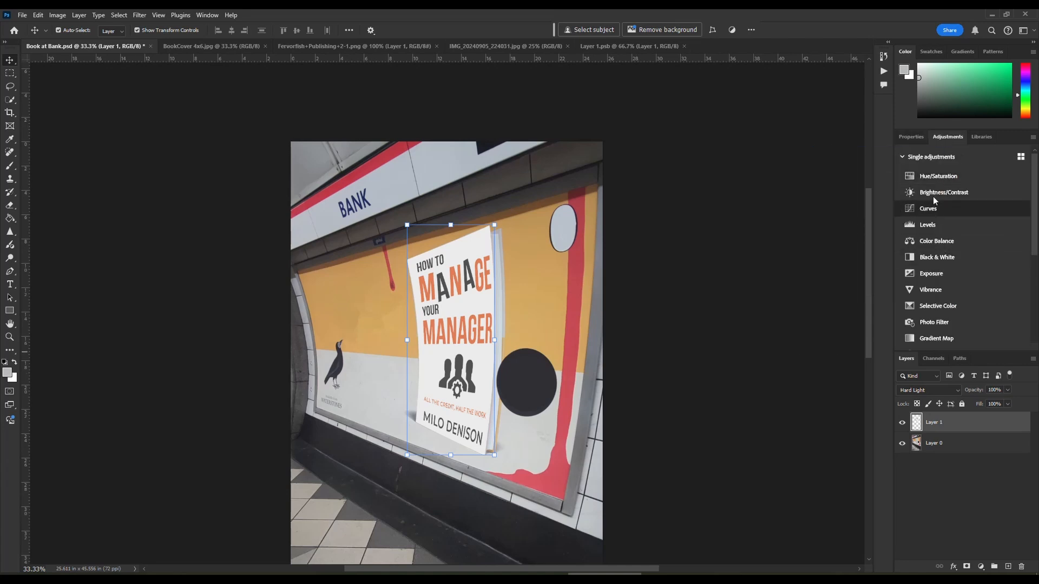
pyautogui.click(933, 180)
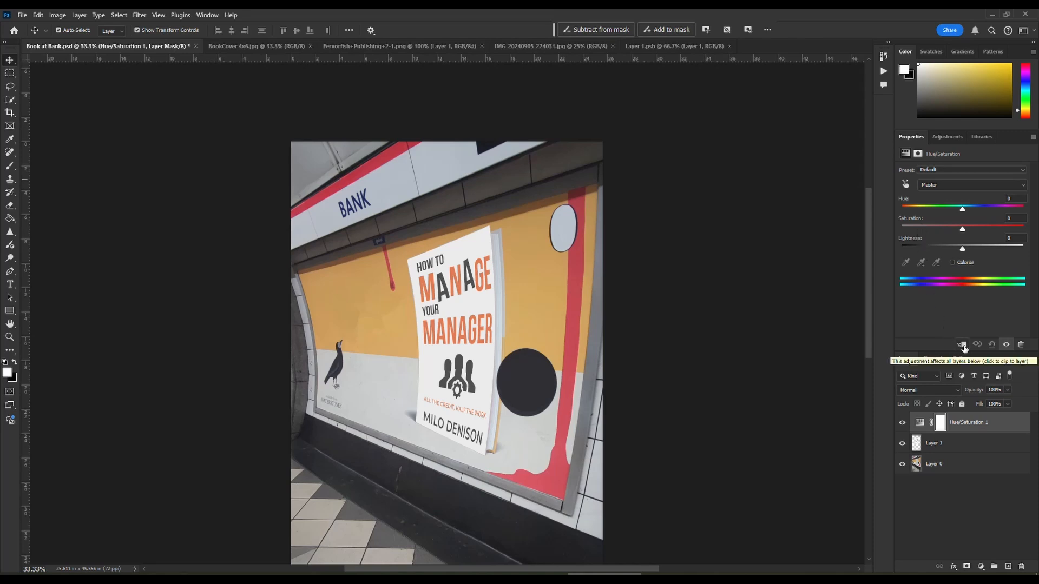
pyautogui.click(963, 347)
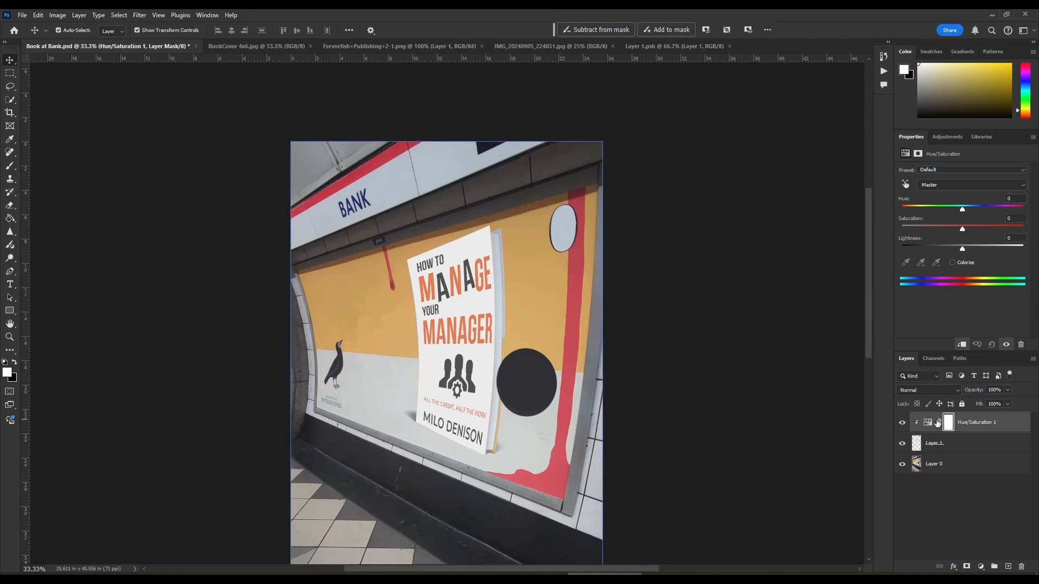
# Lower the book cover's saturation to about -18 in the clipped Hue/Saturation adjustment.
pyautogui.click(934, 443)
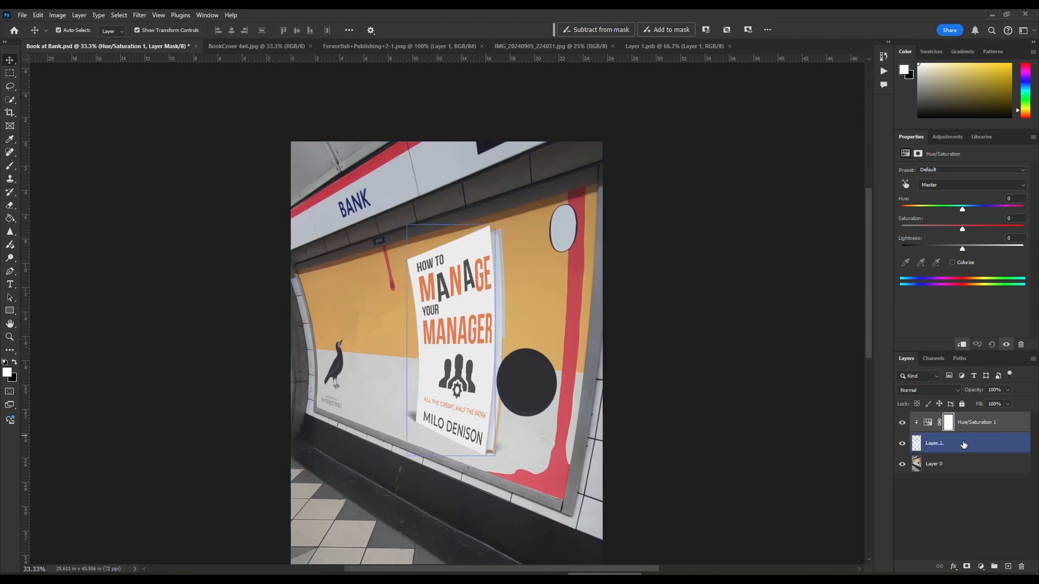
pyautogui.click(971, 423)
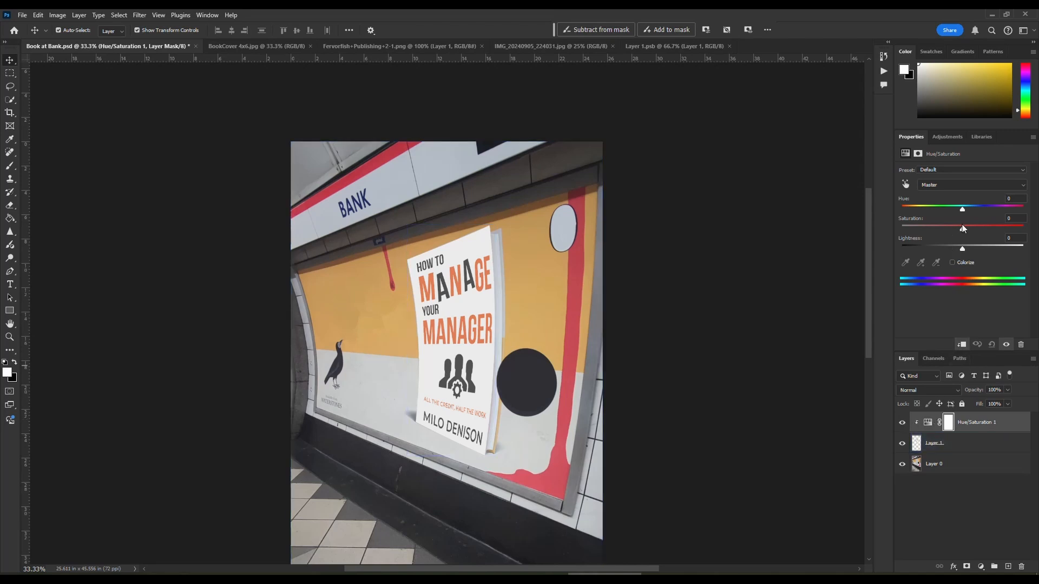
pyautogui.moveTo(962, 228)
pyautogui.mouseDown()
pyautogui.moveTo(923, 230)
pyautogui.moveTo(958, 231)
pyautogui.mouseUp()
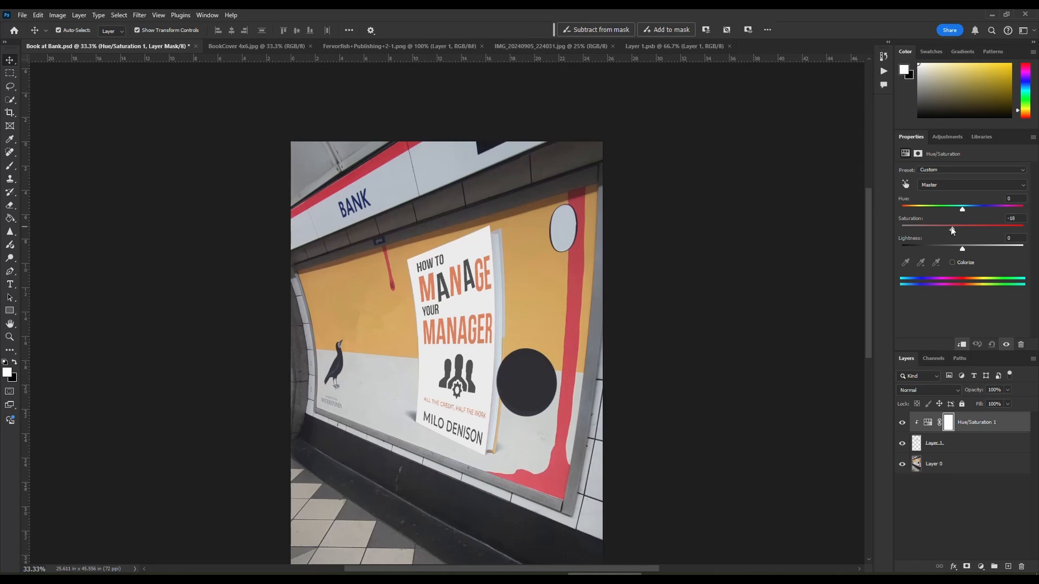